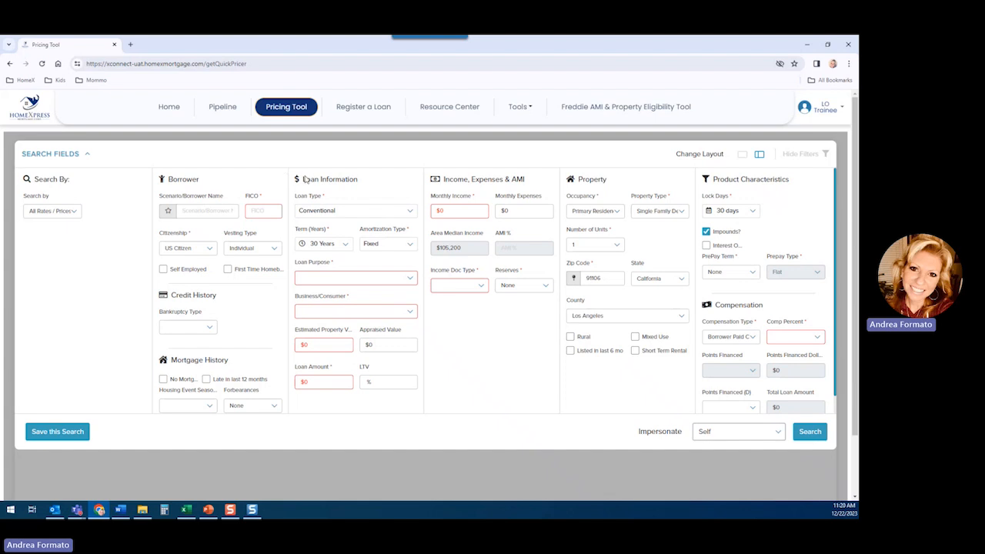
# - Name the borrower scenario "Test" and set its FICO score to 780
pyautogui.click(214, 208)
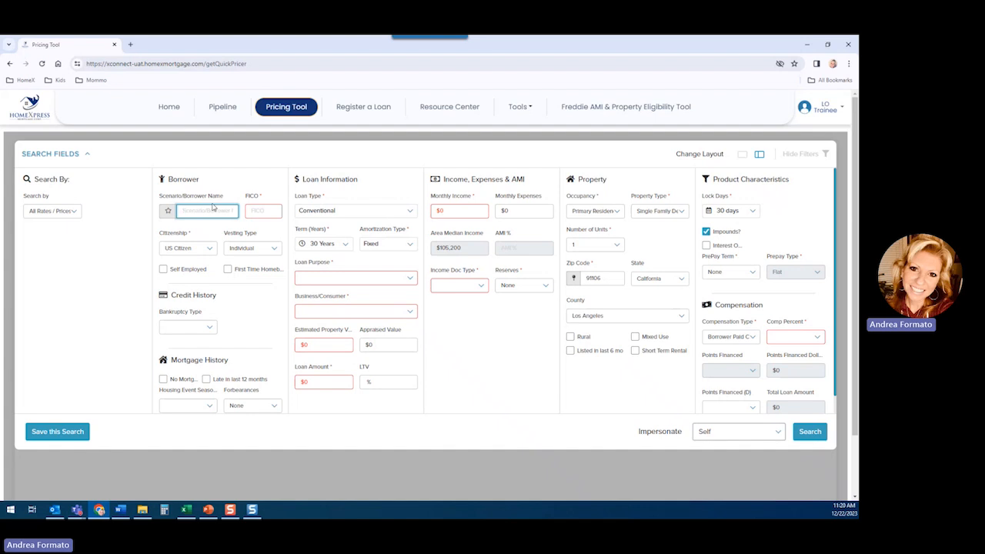
pyautogui.write('Test')
pyautogui.click(254, 210)
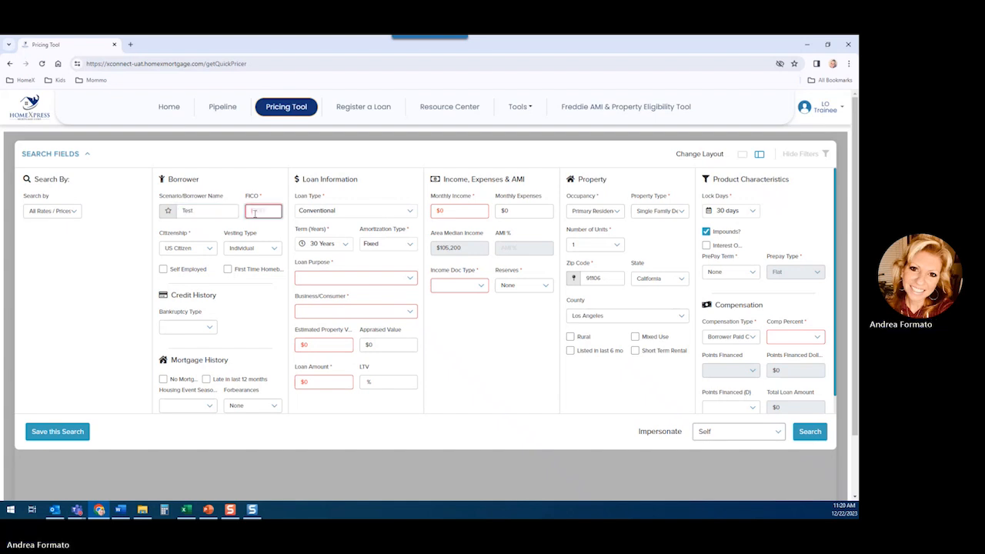
pyautogui.write('780')
# - Mark the borrower as self-employed with a self-employment length of >= 4 Years
pyautogui.click(165, 269)
pyautogui.click(164, 269)
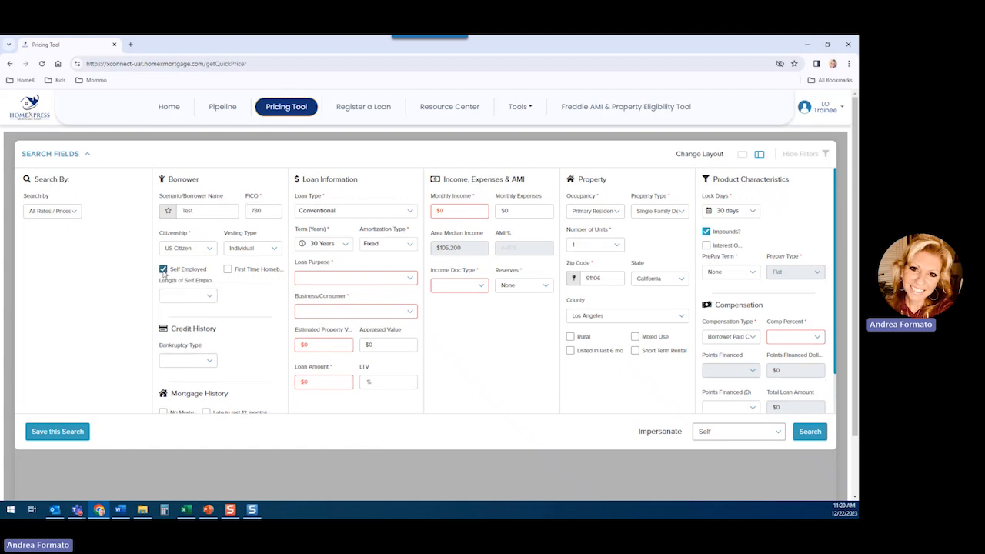
pyautogui.click(210, 297)
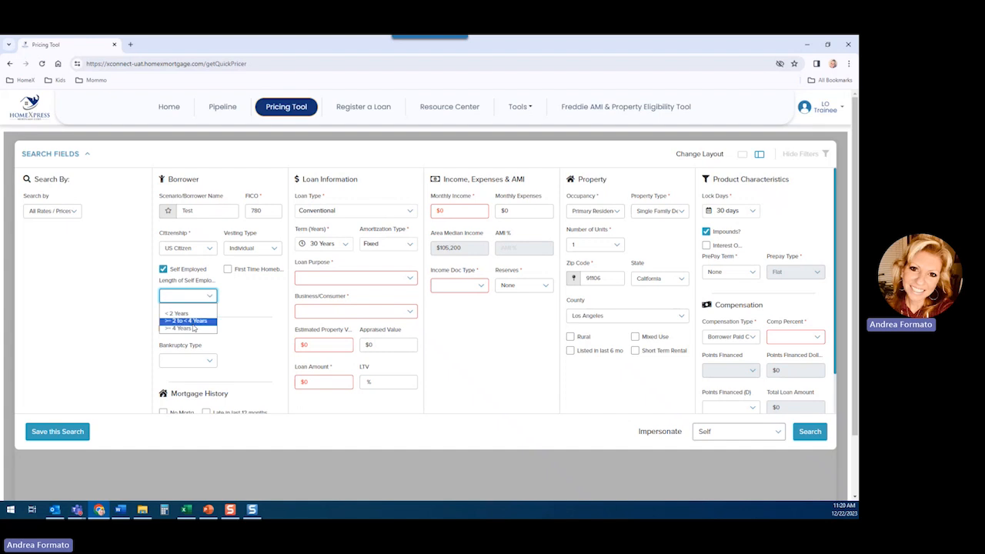
pyautogui.click(197, 327)
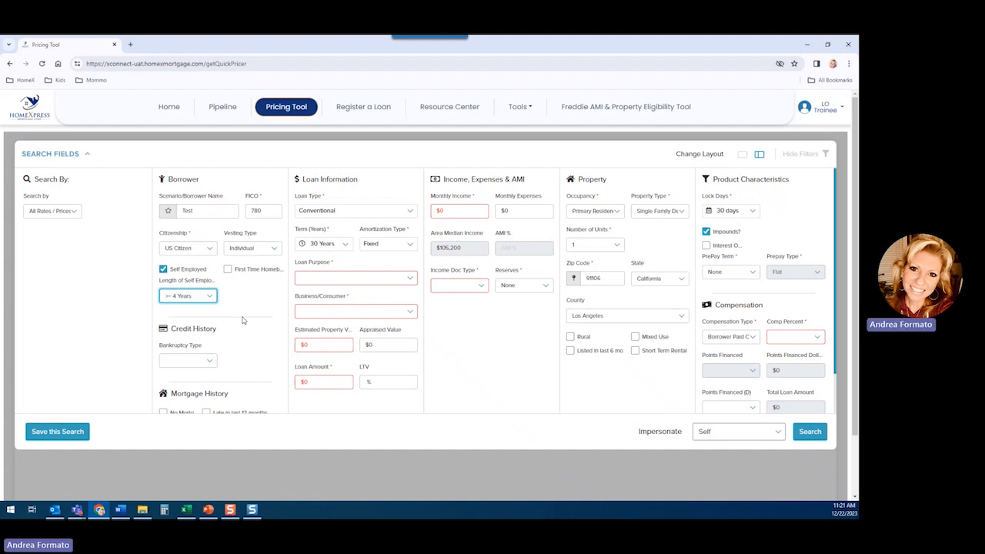
# - Set the loan purpose to Purchase and the business/consumer classification to Consumer
pyautogui.scroll(-1, 243, 320)
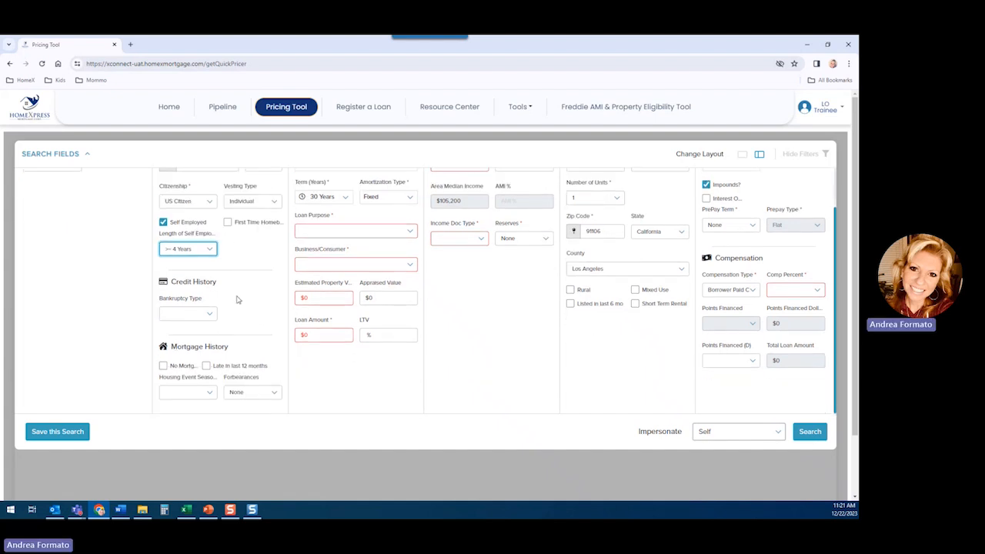
pyautogui.scroll(1, 237, 309)
pyautogui.click(358, 283)
pyautogui.click(323, 301)
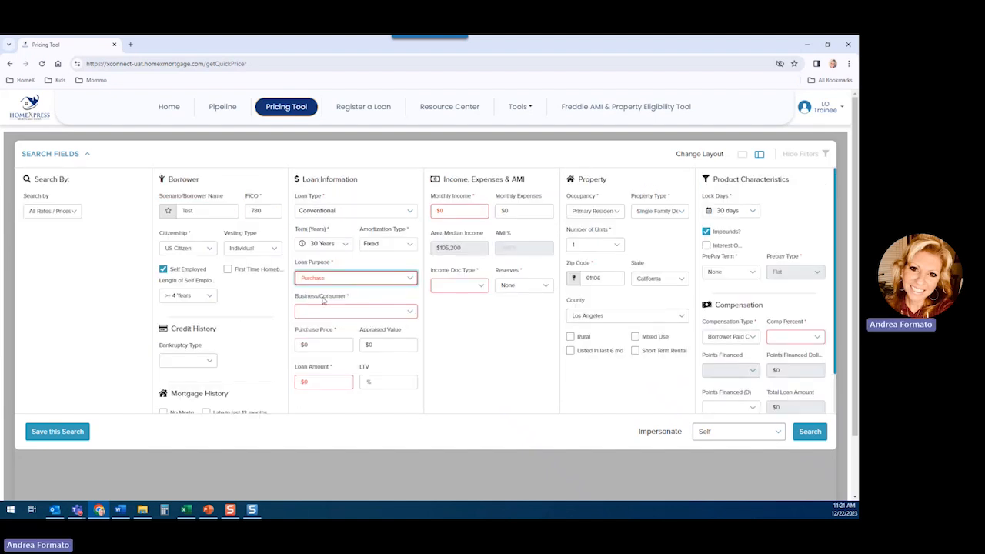
pyautogui.click(368, 312)
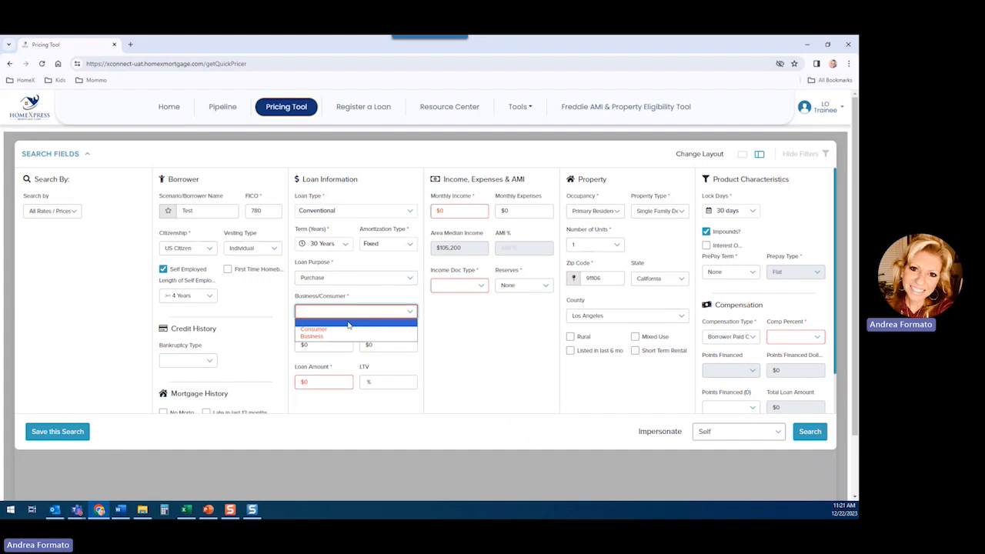
pyautogui.click(349, 327)
# - Enter a purchase price of $500,000 and a loan amount of $400,000
pyautogui.scroll(-1, 416, 325)
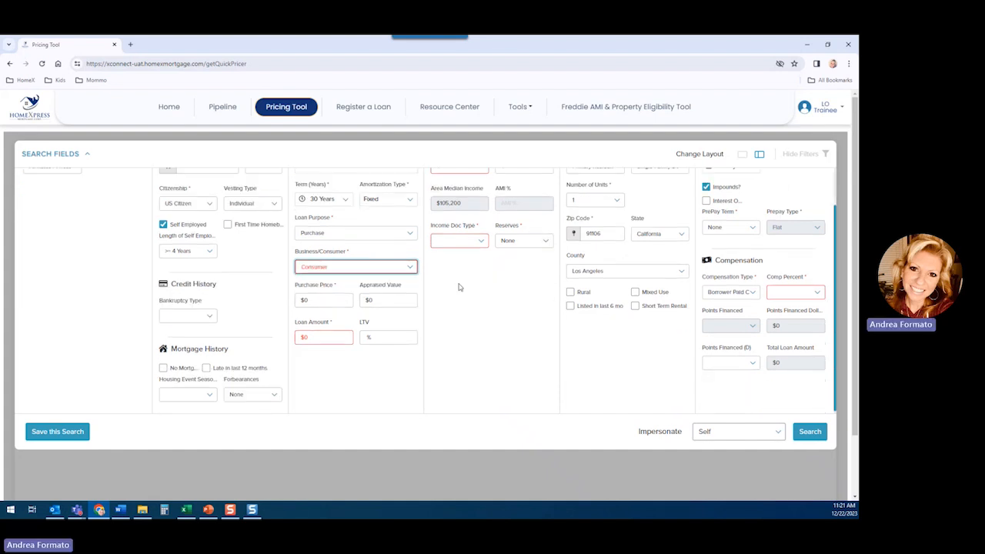
pyautogui.click(338, 301)
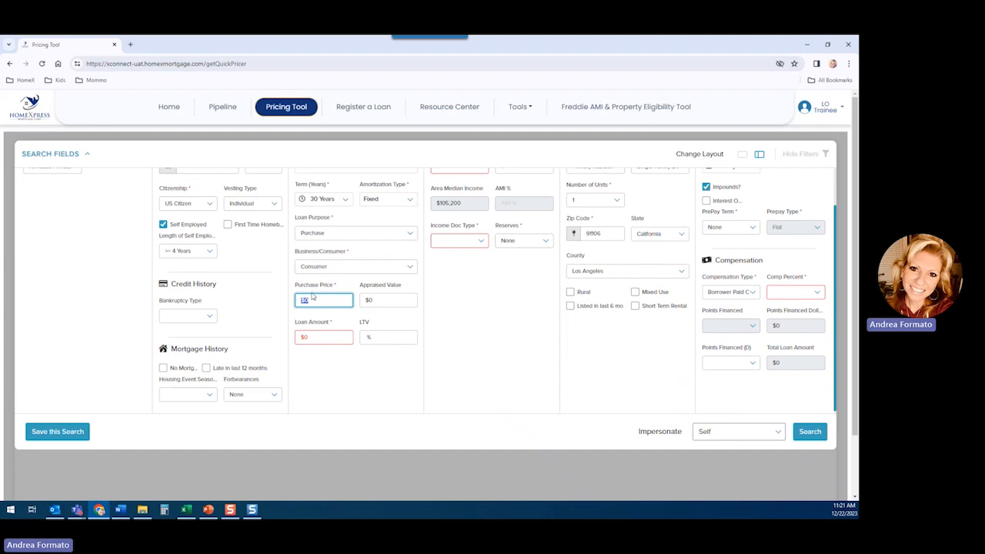
pyautogui.write('500,000')
pyautogui.press('Tab')
pyautogui.press('Tab')
pyautogui.write('40')
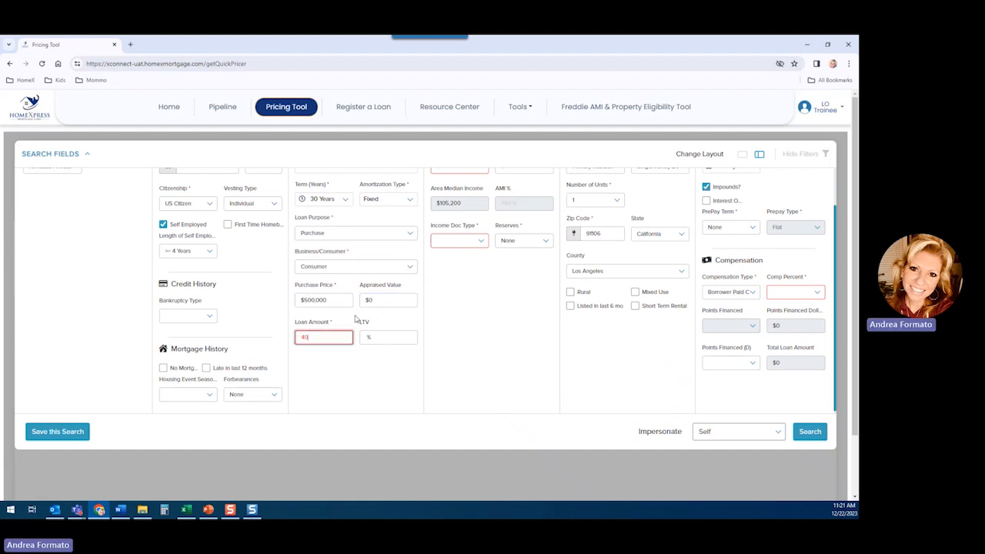
pyautogui.write('0,000')
pyautogui.press('Tab')
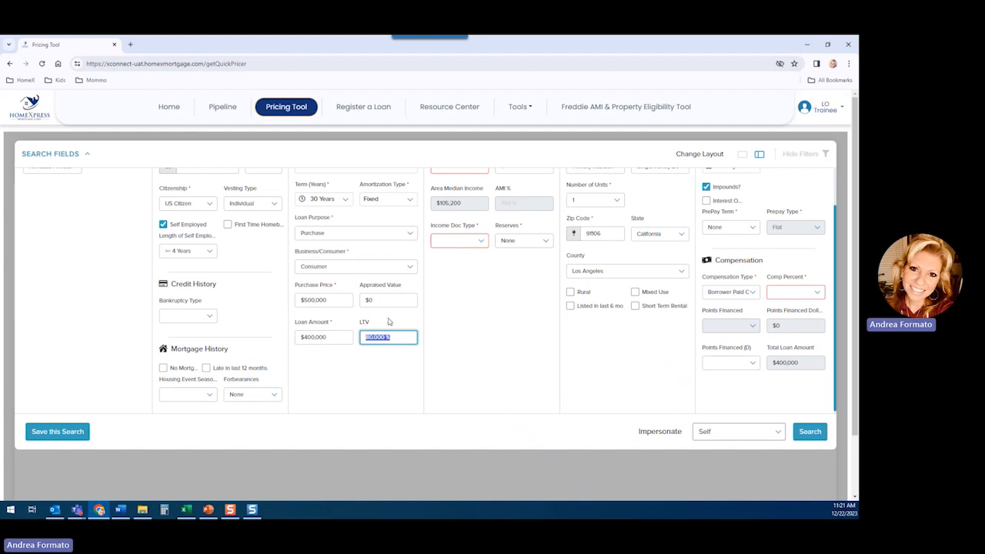
# - Enter a monthly income of $50,000 and monthly expenses of $5,000
pyautogui.scroll(2, 462, 347)
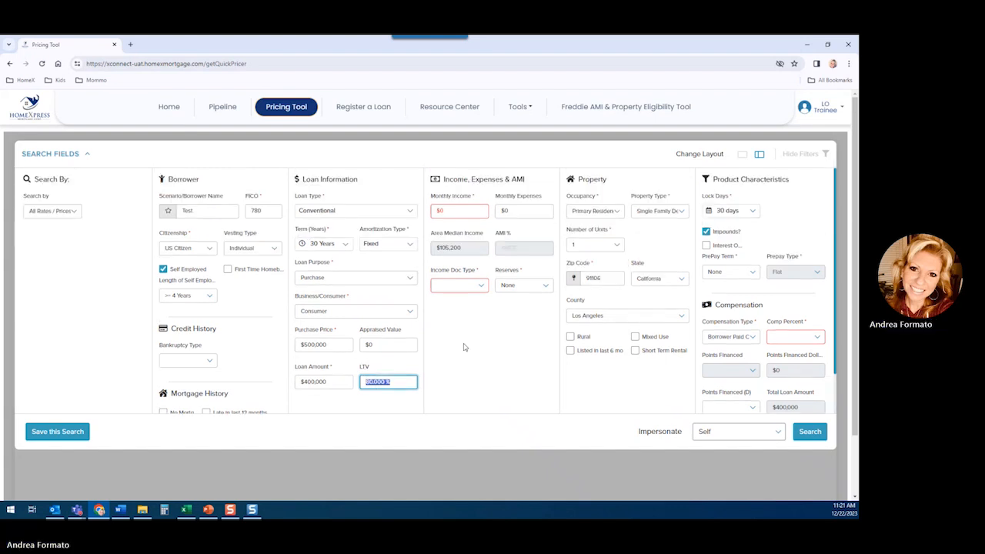
pyautogui.click(460, 211)
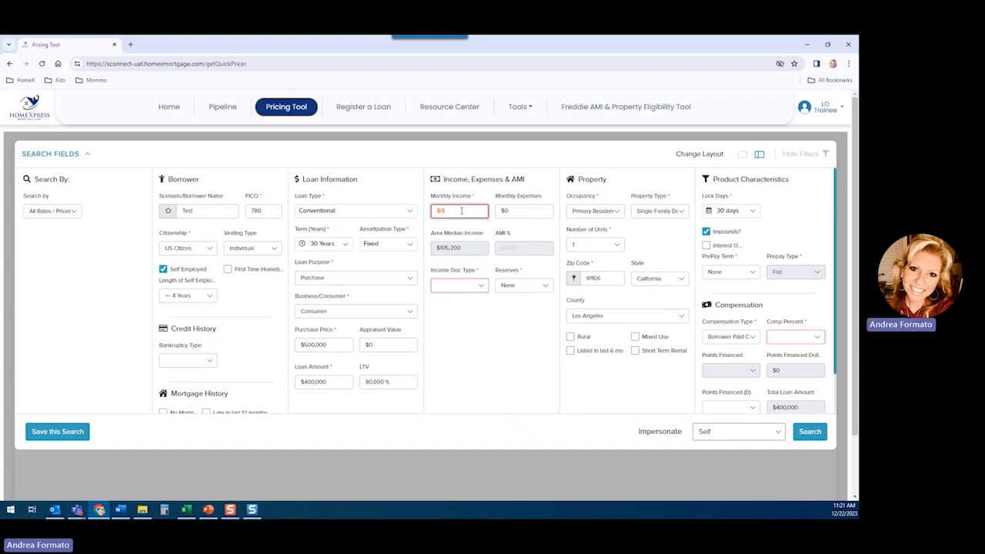
pyautogui.write('50,0')
pyautogui.write('00')
pyautogui.press('Tab')
pyautogui.write('5000')
pyautogui.press('Tab')
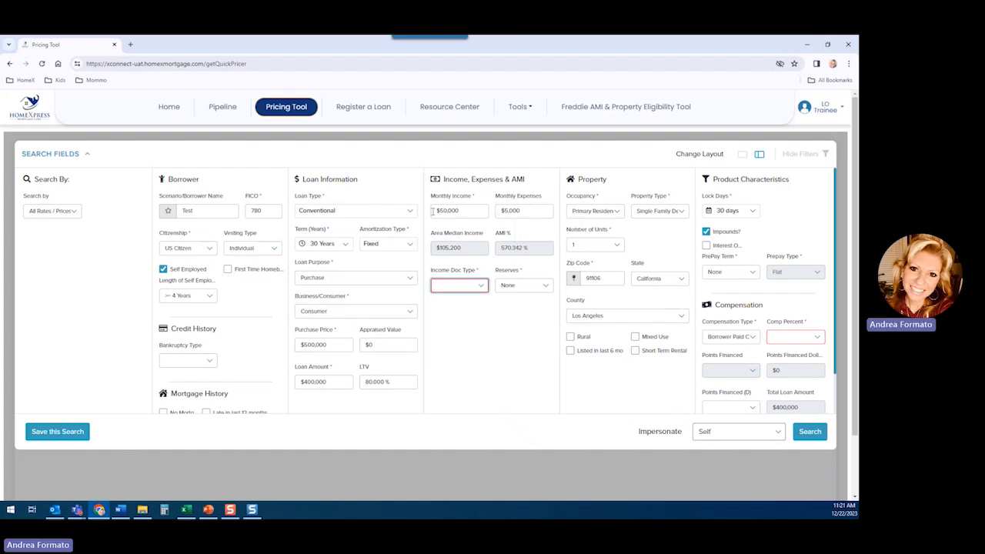
# - Choose business bank statements as the income documentation type and set the reserves to 24 Months
pyautogui.click(461, 290)
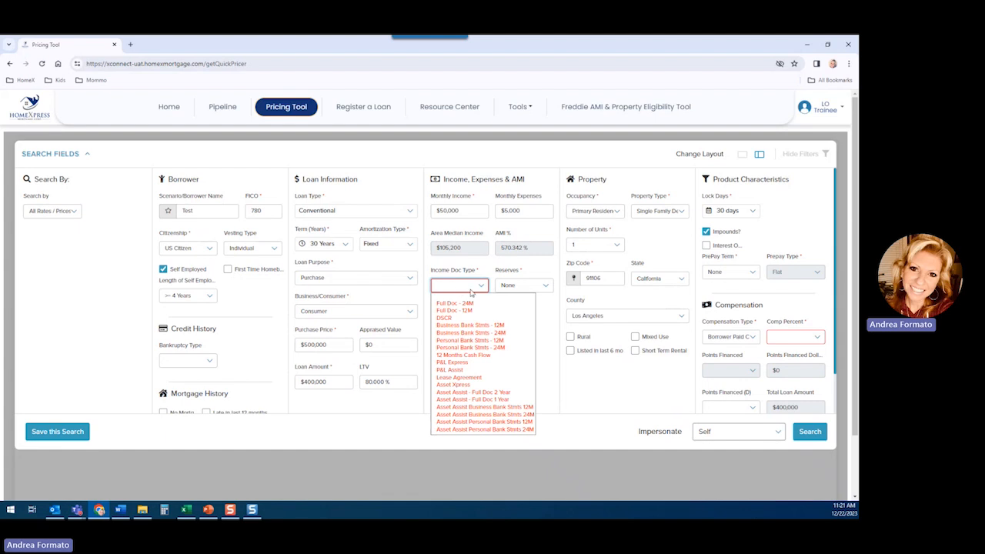
pyautogui.click(500, 326)
pyautogui.click(531, 285)
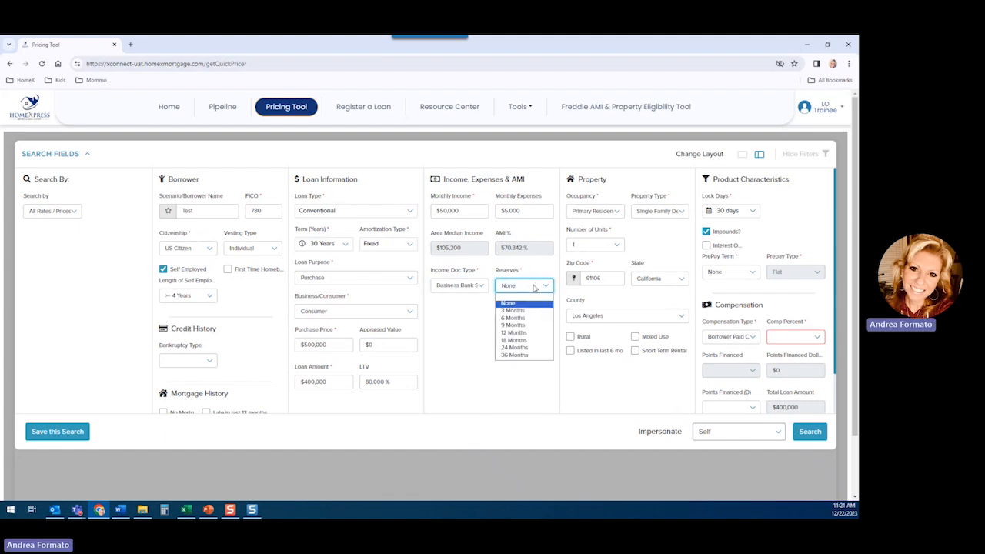
pyautogui.click(532, 348)
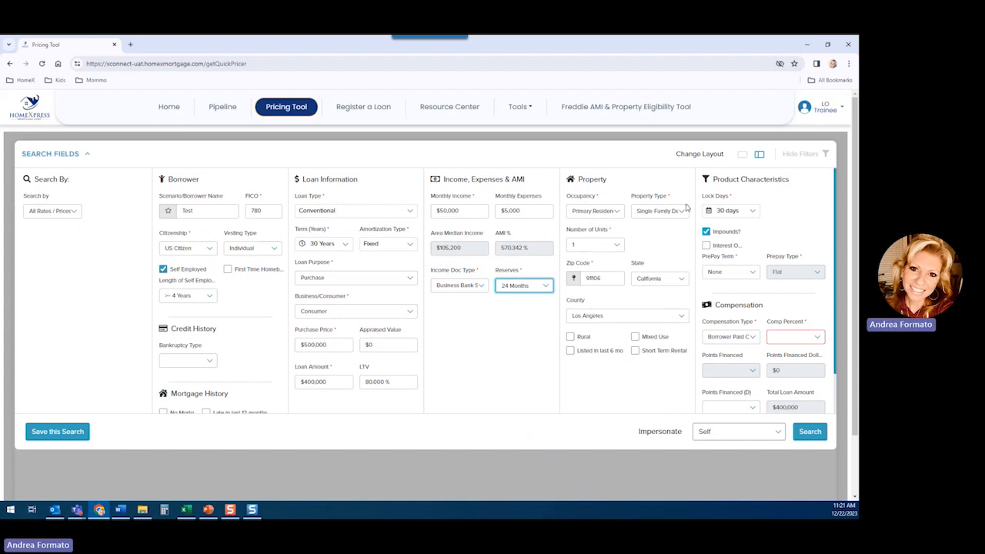
# - Review the occupancy and property type choices, leaving both as they are, and set the property's zip code to 92688
pyautogui.click(624, 212)
pyautogui.click(624, 212)
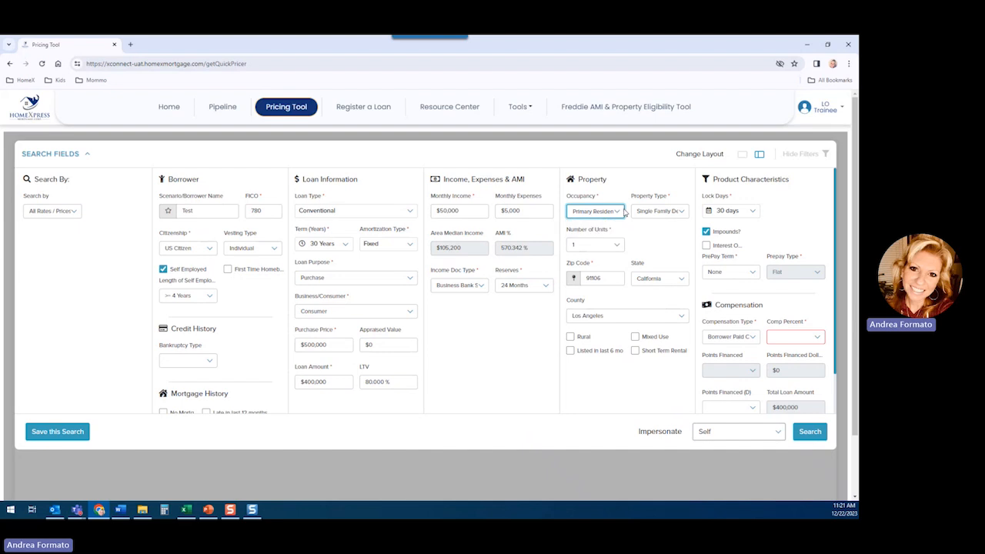
pyautogui.click(682, 213)
pyautogui.click(681, 220)
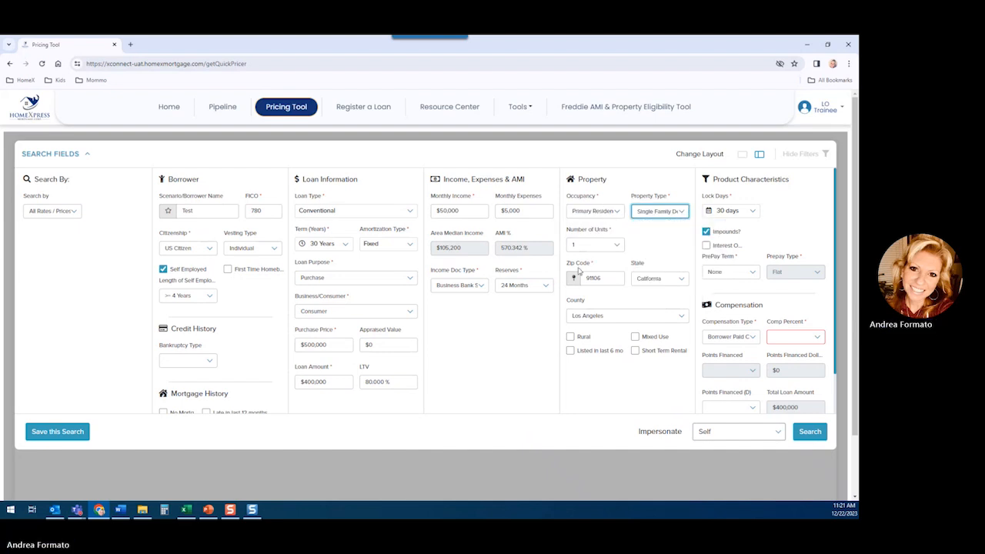
pyautogui.click(606, 278)
pyautogui.moveTo(605, 278); pyautogui.dragTo(577, 271)
pyautogui.write('92688')
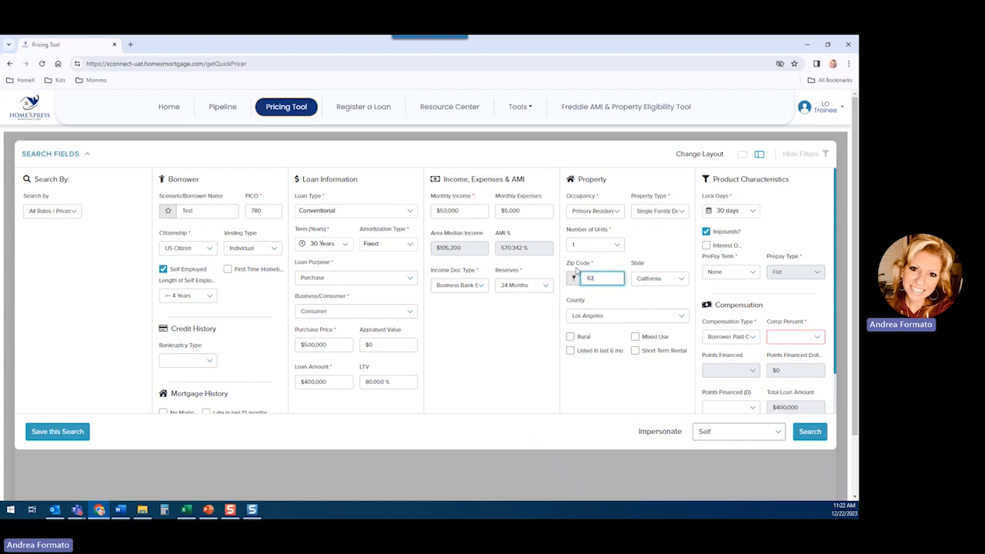
pyautogui.press('Tab')
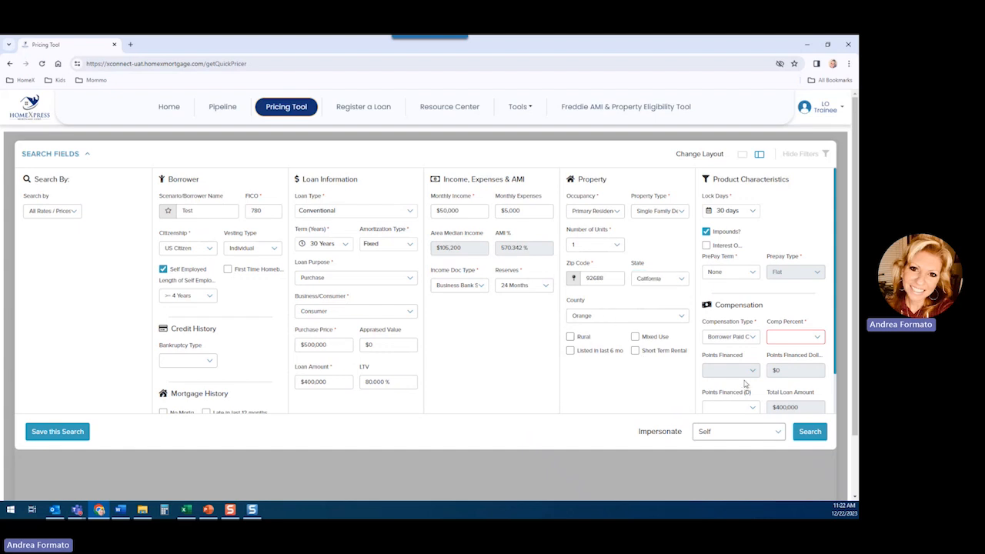
# - Add 45 days to the 30-day lock period selection and set the borrower-paid compensation percent to None
pyautogui.click(754, 212)
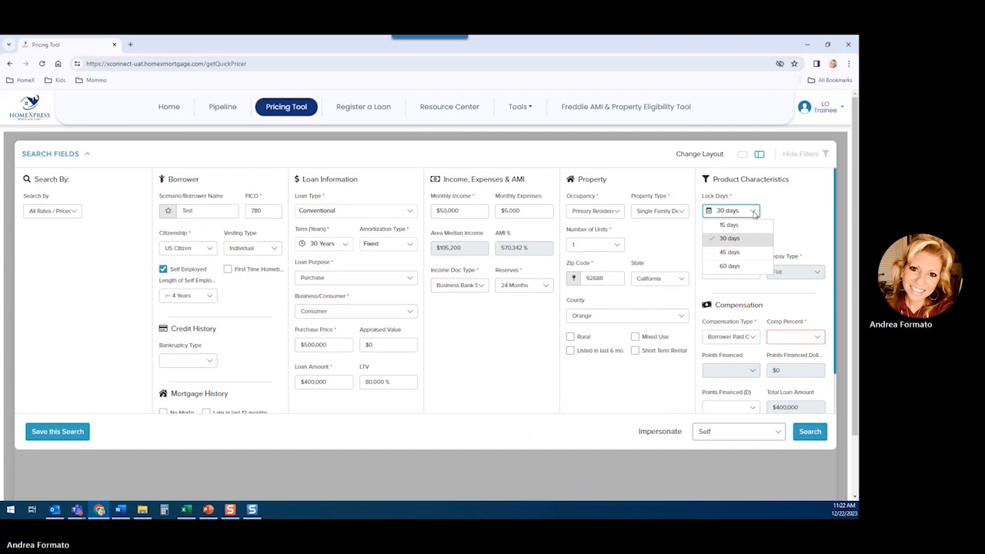
pyautogui.click(747, 252)
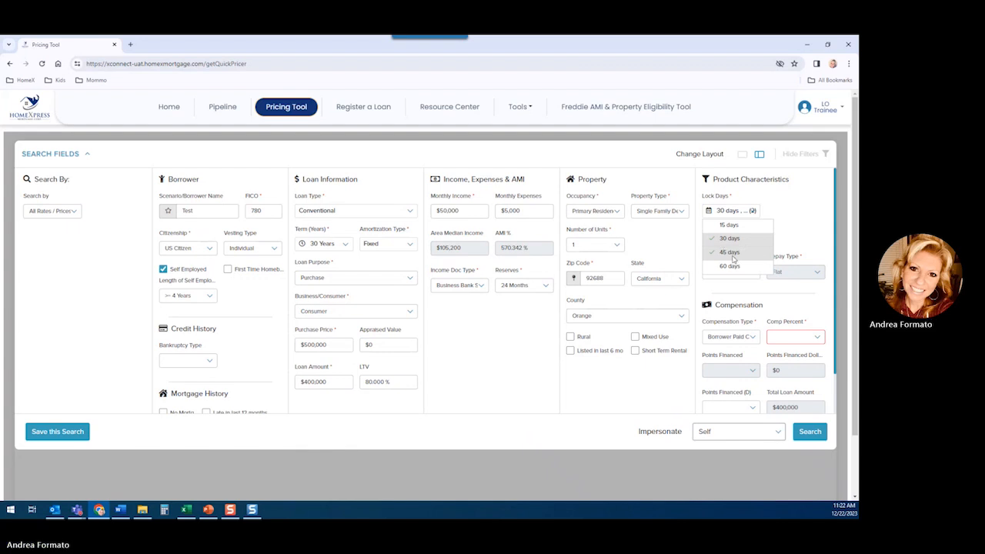
pyautogui.click(784, 208)
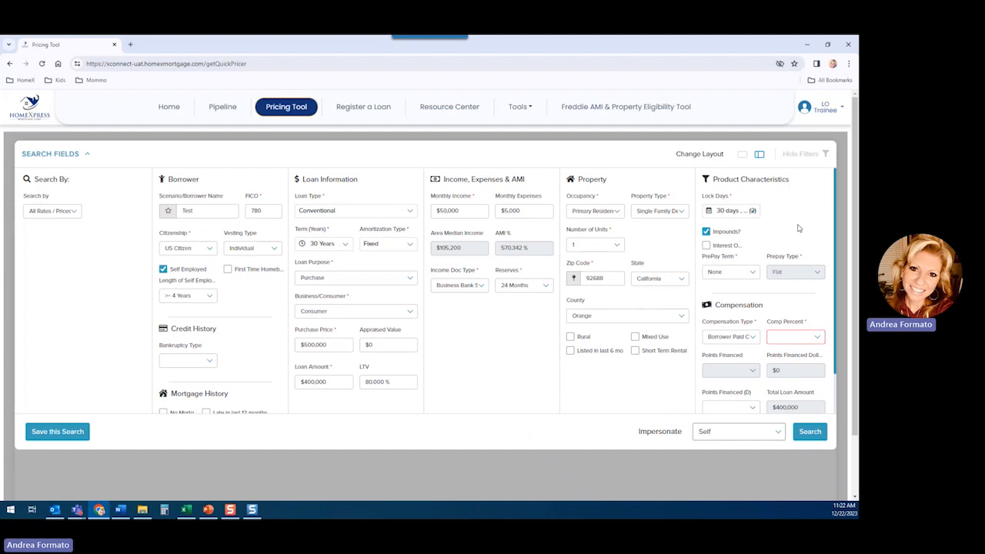
pyautogui.scroll(-1, 797, 228)
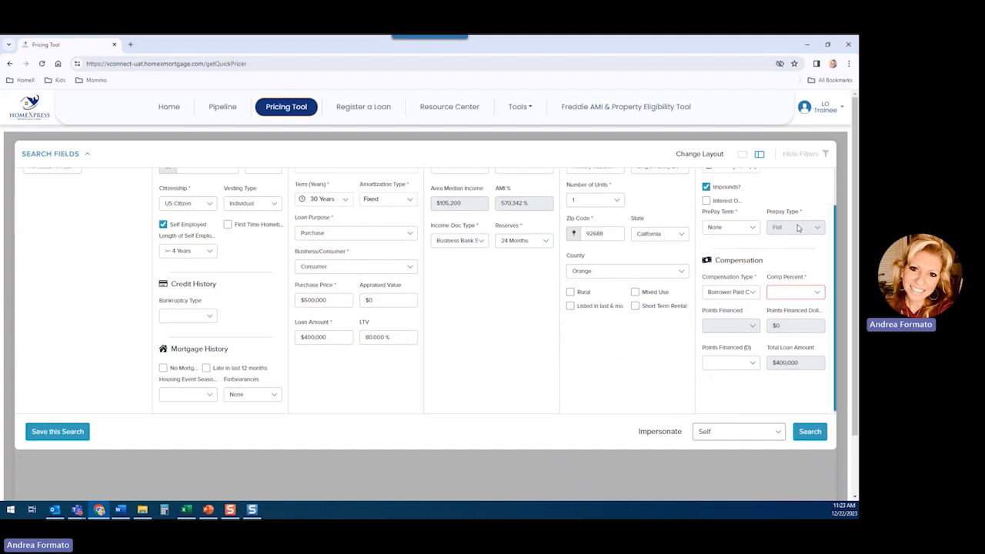
pyautogui.click(794, 290)
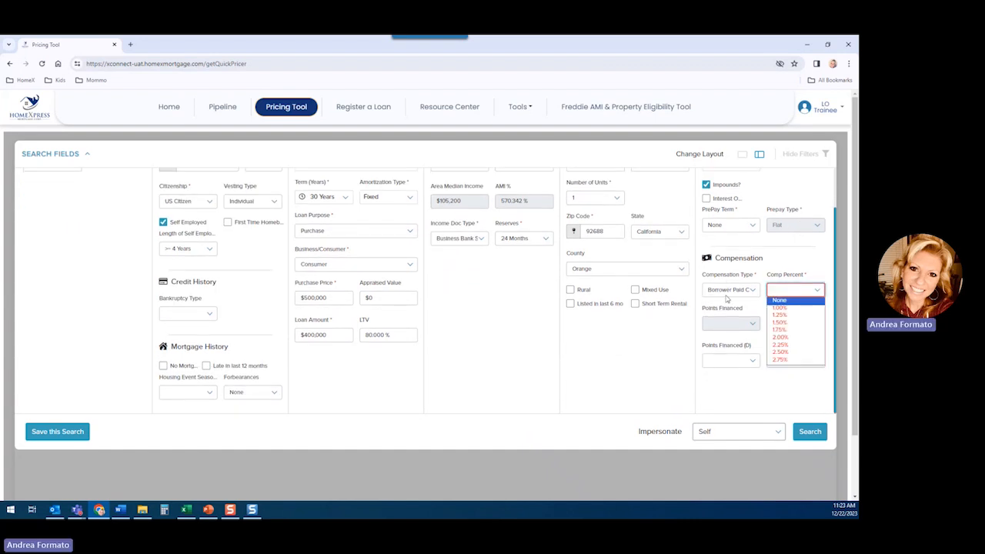
pyautogui.click(779, 301)
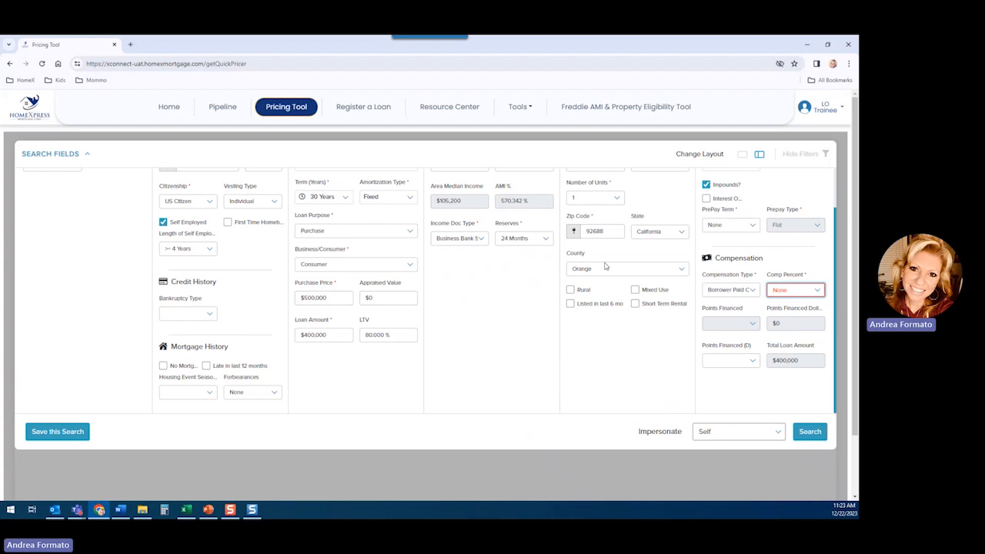
# - Save the completed pricing search and dismiss the confirmation
pyautogui.scroll(-1, 646, 337)
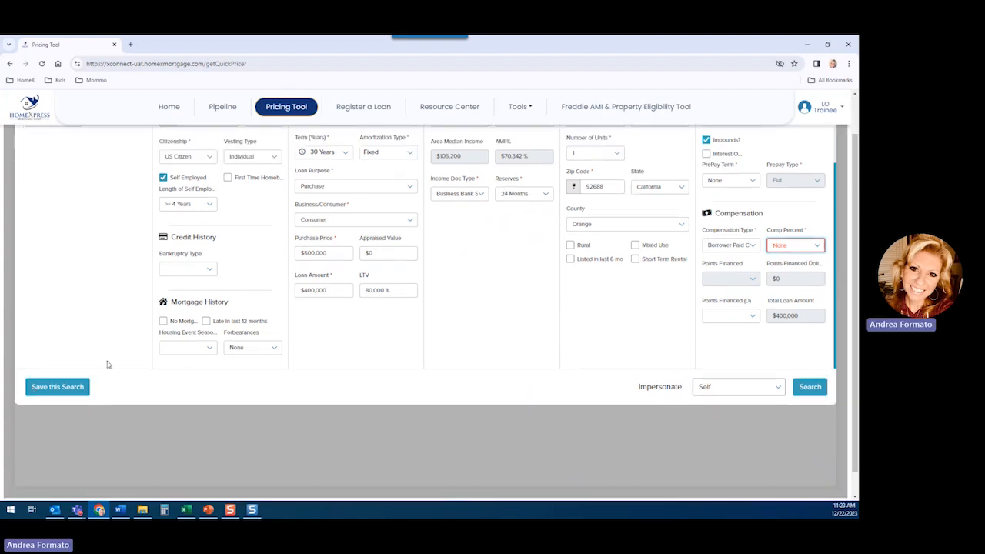
pyautogui.click(57, 388)
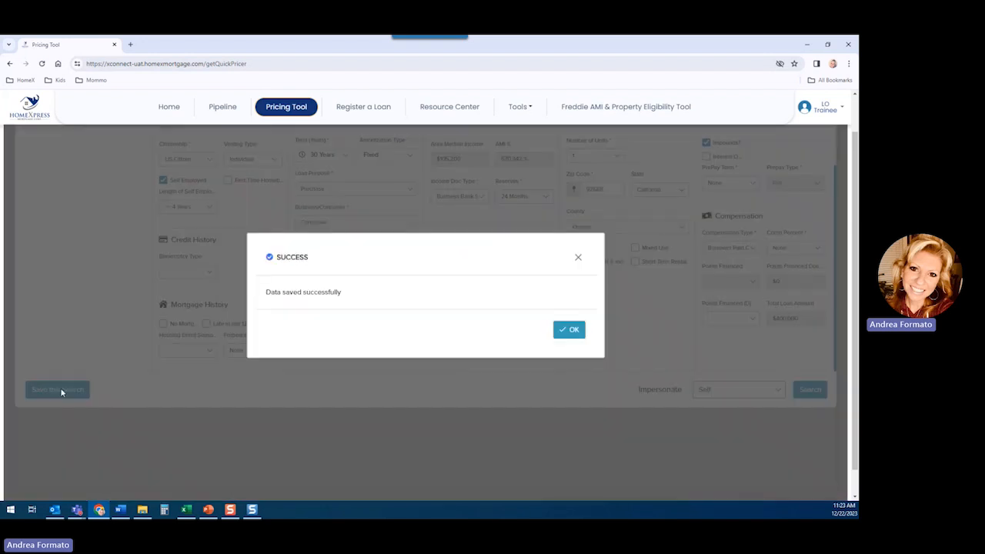
pyautogui.click(572, 333)
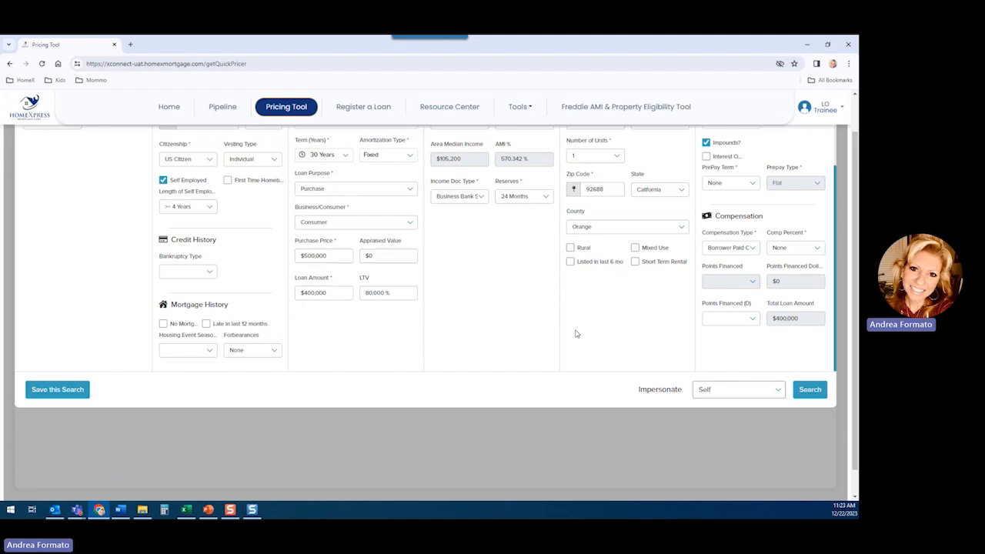
# - Run the pricing search and expand the CoreX 30Y FX program to view all its eligible rates
pyautogui.click(809, 390)
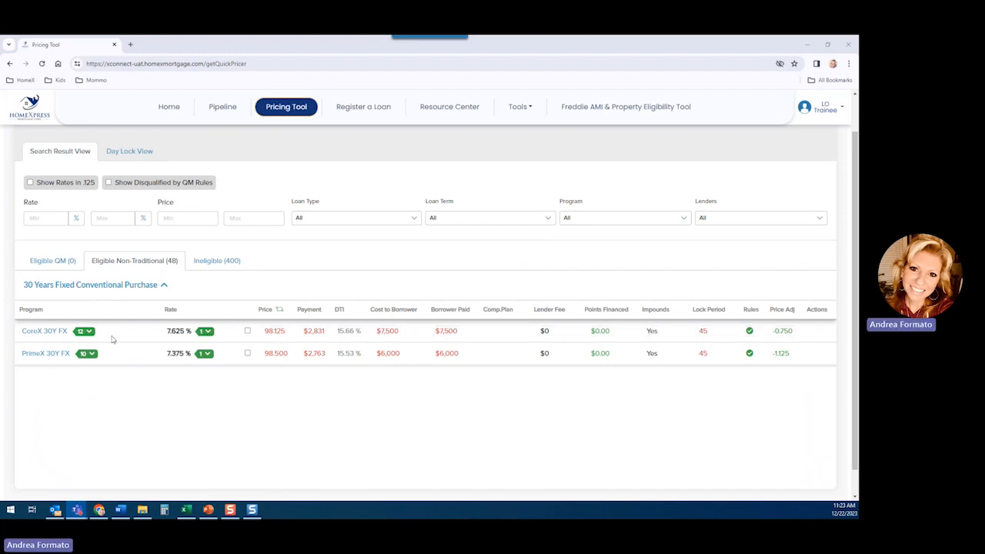
pyautogui.click(85, 331)
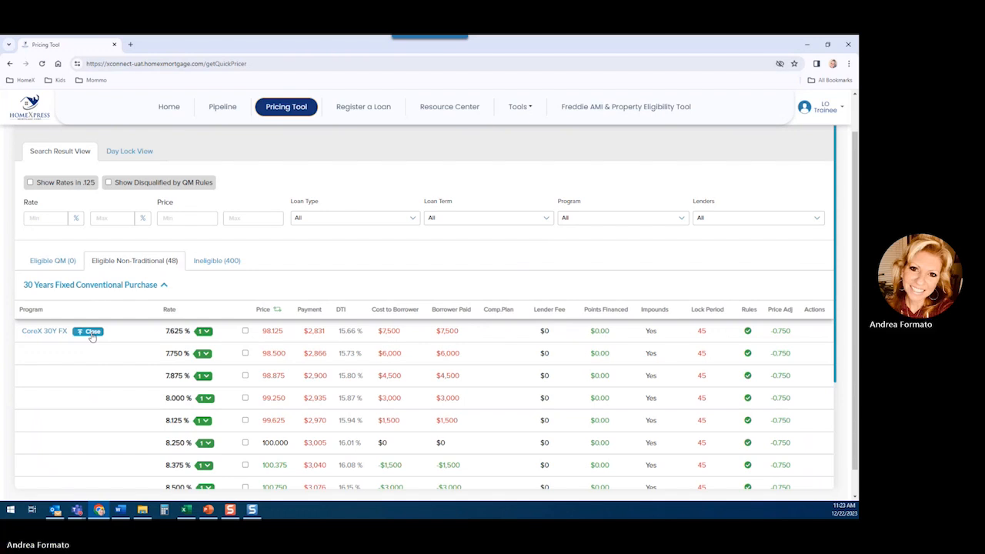
pyautogui.scroll(-1, 319, 385)
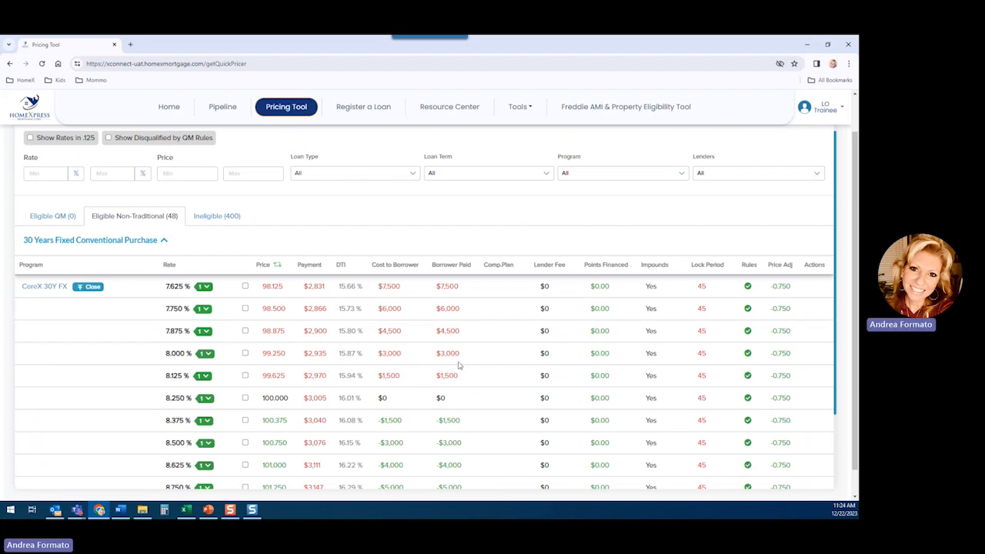
# - Expand the lock period options for the 7.625 % and 8.250 % CoreX 30Y FX rates, then collapse those of 8.250 %
pyautogui.moveTo(693, 265); pyautogui.dragTo(724, 268)
pyautogui.click(205, 287)
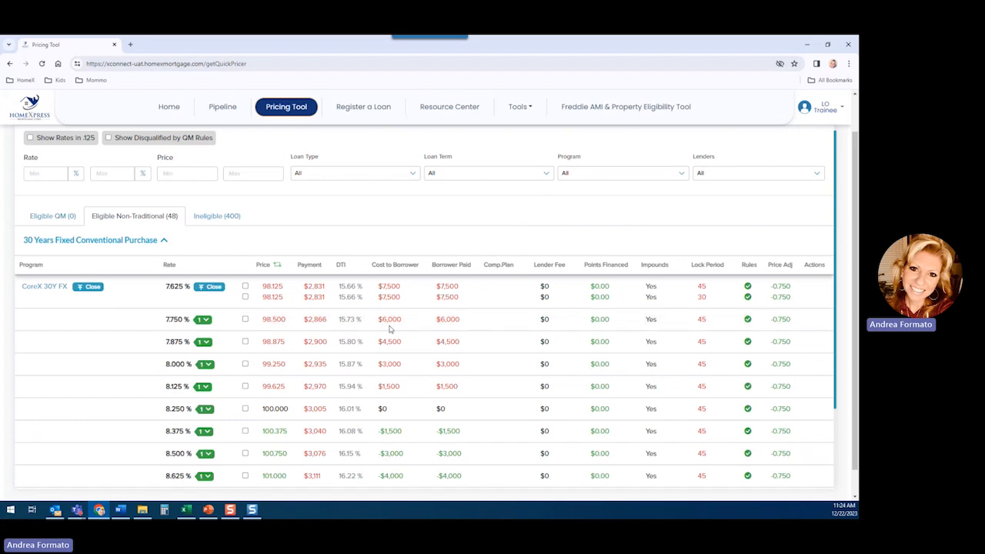
pyautogui.scroll(-1, 390, 329)
pyautogui.scroll(-1, 235, 323)
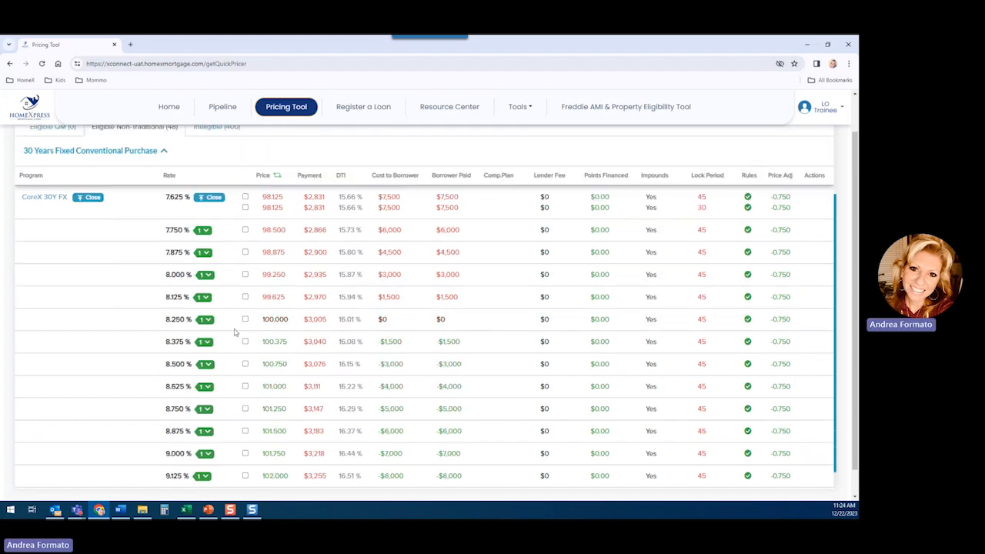
pyautogui.click(208, 321)
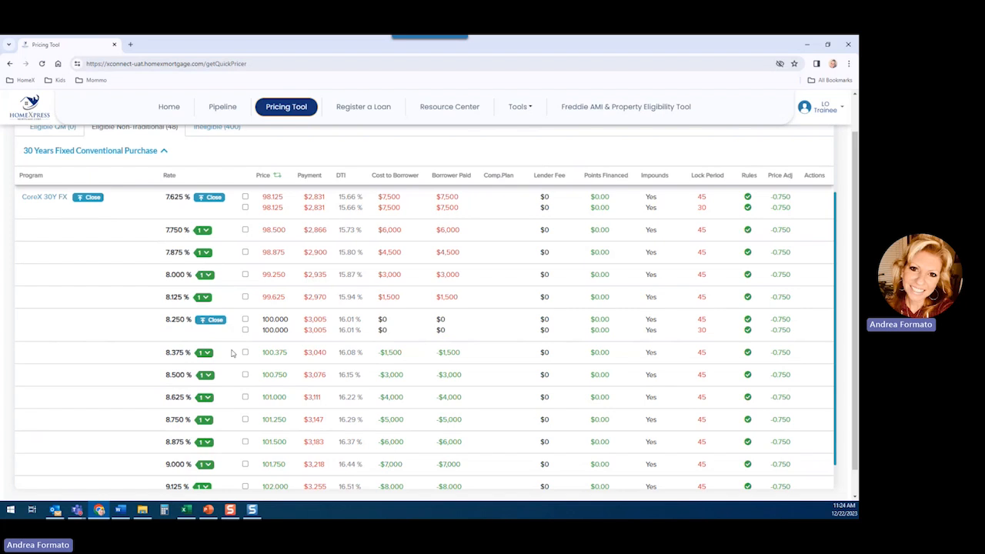
pyautogui.click(215, 325)
# - Select the 8.375 % and 8.500 % CoreX 30Y FX rates with the 45-day lock and compare their details side by side
pyautogui.click(245, 342)
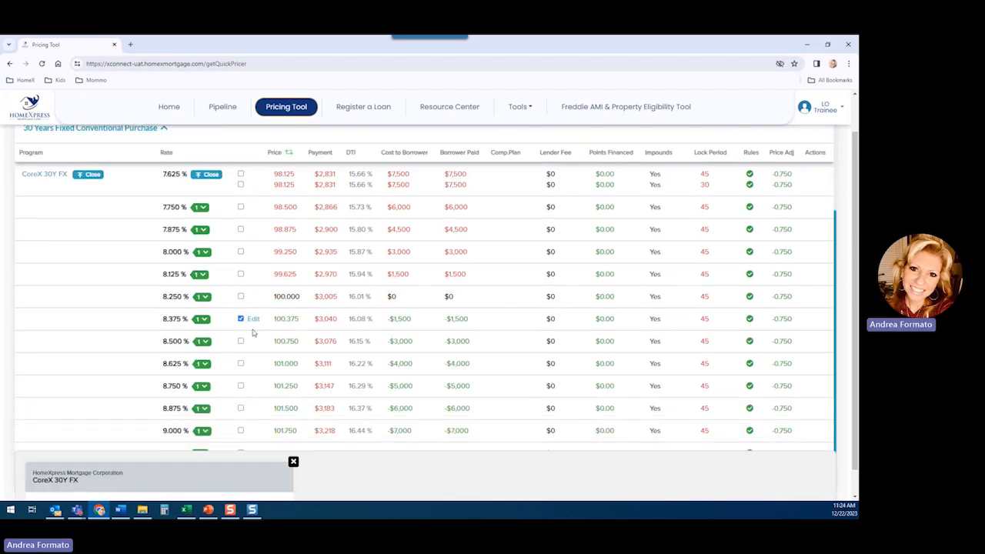
pyautogui.click(240, 341)
pyautogui.scroll(-1, 369, 332)
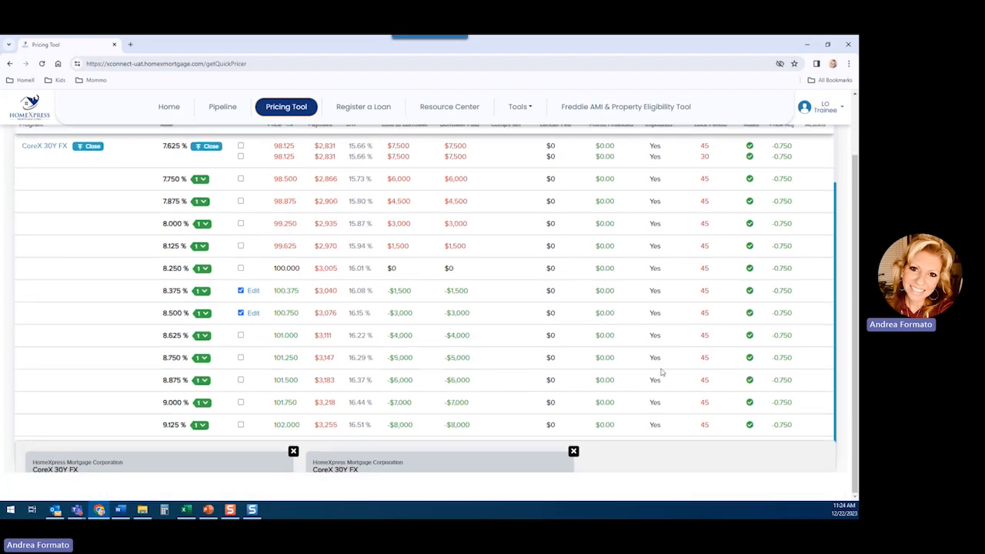
pyautogui.scroll(-3, 715, 397)
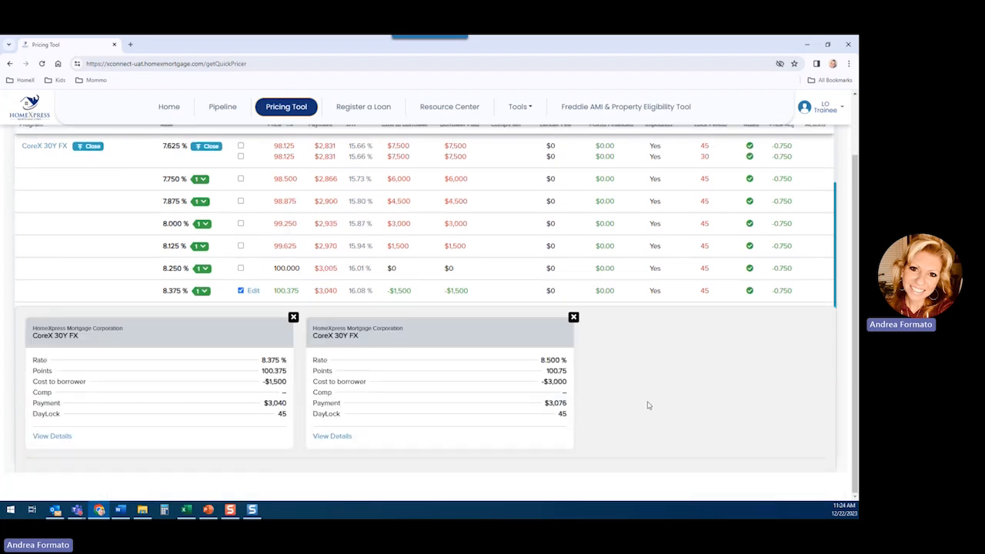
# - Remove the 8.500 % rate from the comparison, save the 8.375 % result, and dismiss the confirmation
pyautogui.click(573, 317)
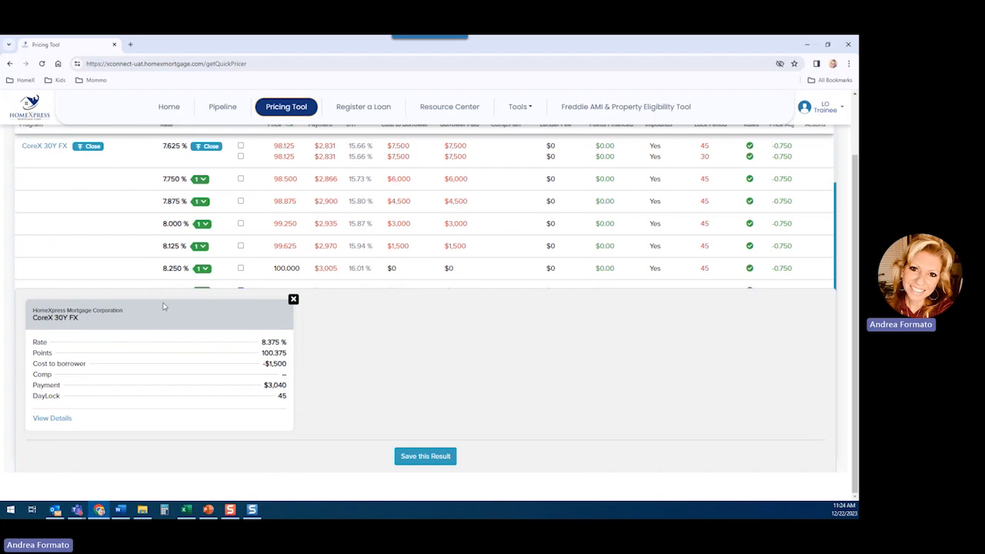
pyautogui.click(431, 457)
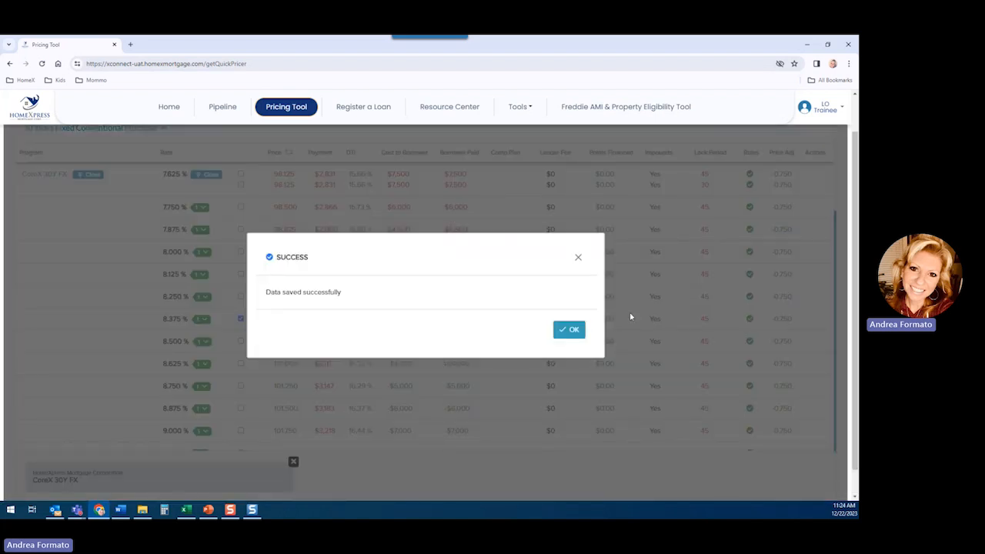
pyautogui.click(575, 330)
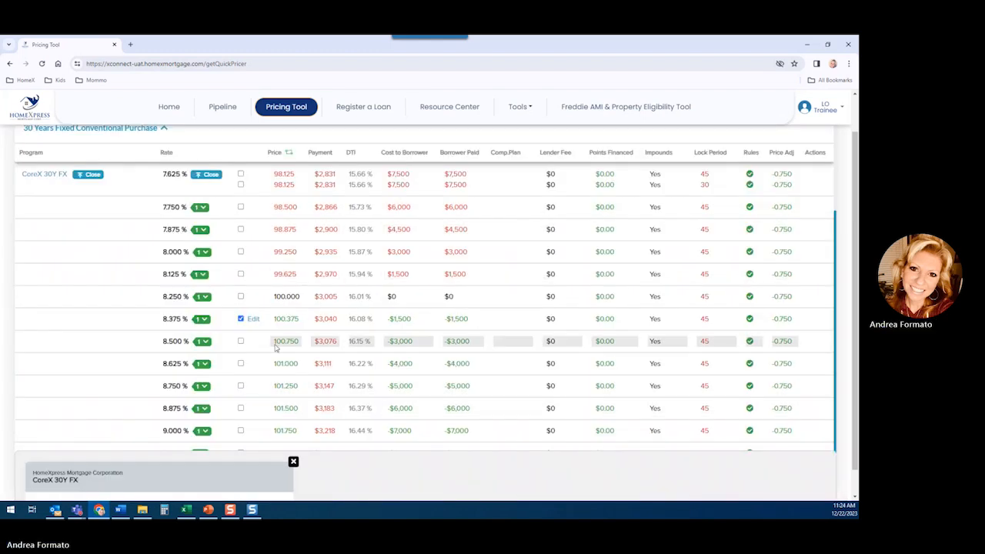
# - Return to the home dashboard and show the pipeline of saved scenarios
pyautogui.scroll(3, 275, 348)
pyautogui.click(171, 113)
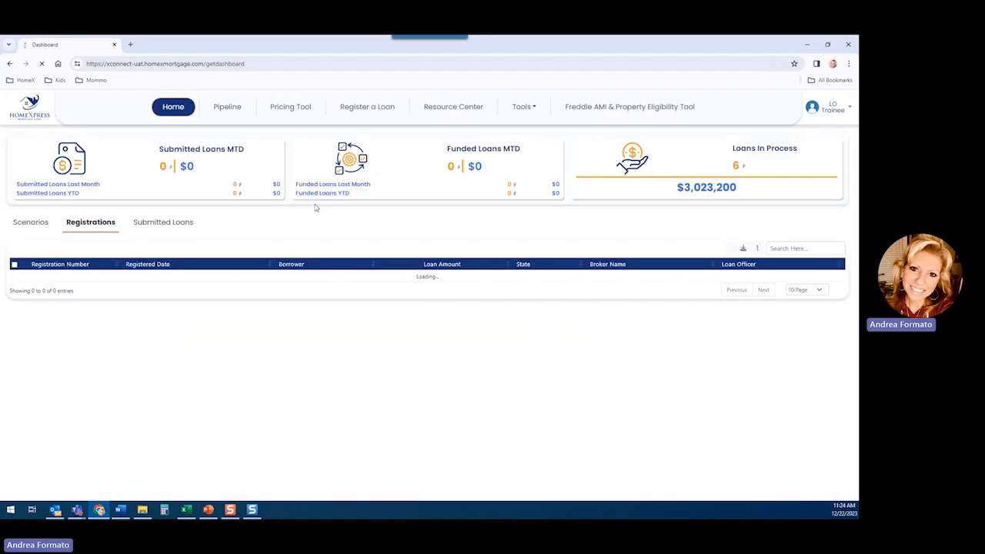
pyautogui.click(32, 223)
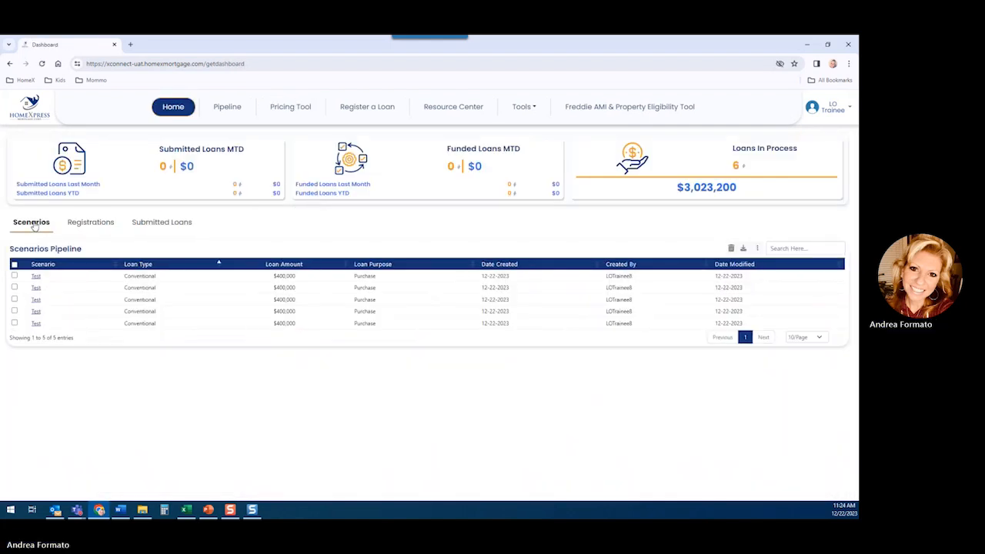